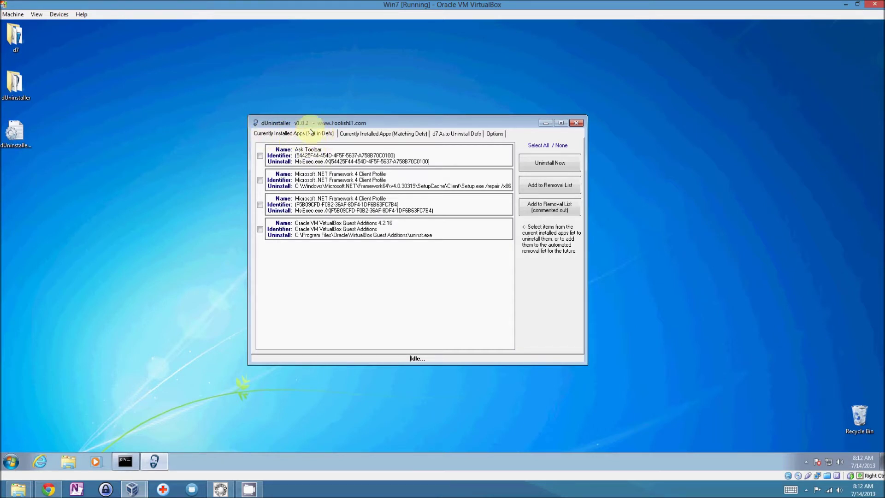
Tick Ask Toolbar in Not in Defs and add it to the auto-uninstall definitions.
left_click_drag(310, 122, 307, 106)
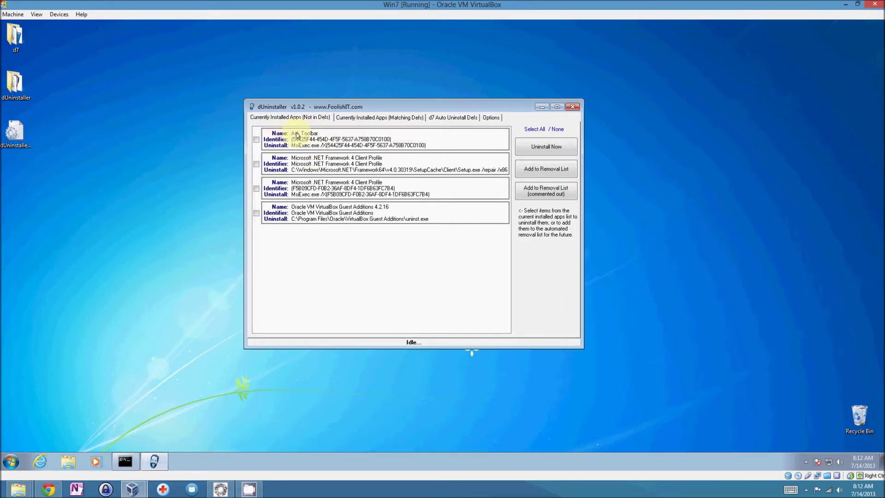
left_click(389, 117)
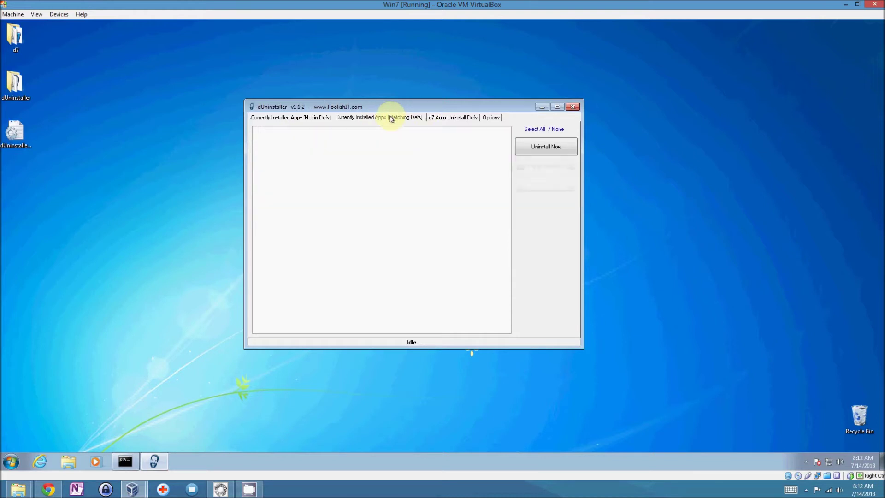
left_click(455, 118)
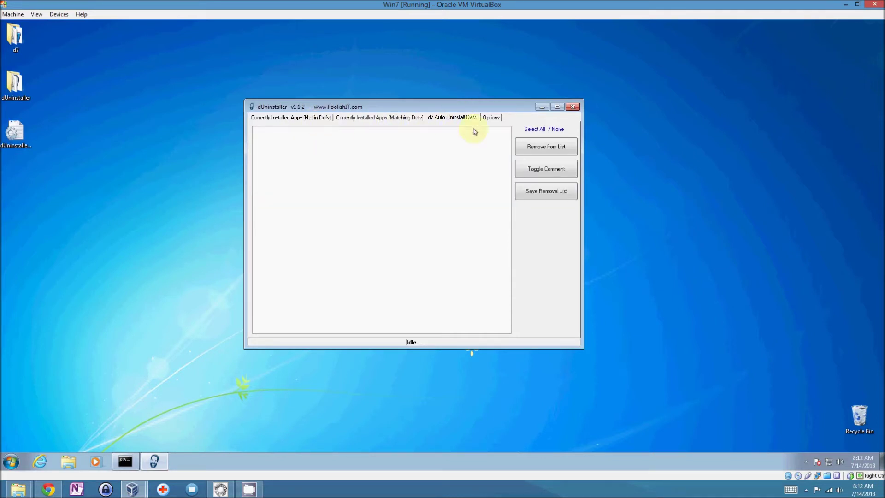
left_click(300, 116)
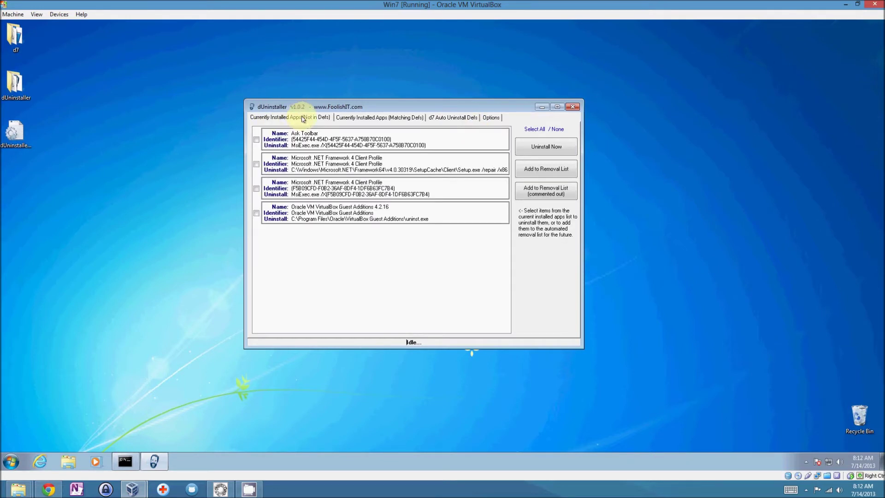
left_click(257, 139)
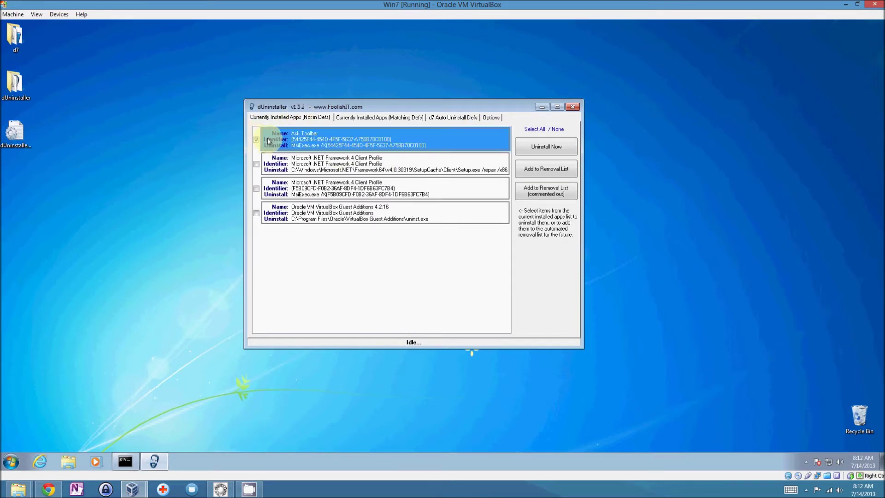
left_click(546, 170)
Confirm Ask Toolbar appears under Auto Uninstall Defs and Matching Defs, then return to Not in Defs.
left_click(451, 117)
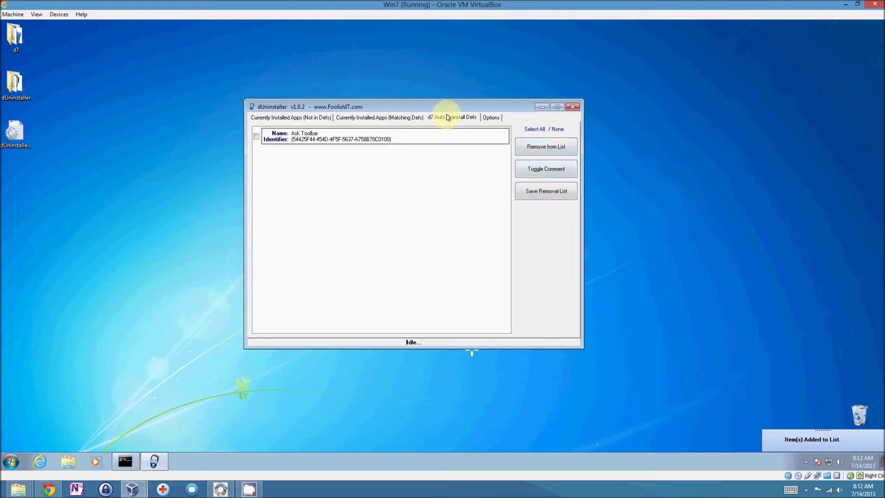
left_click(397, 119)
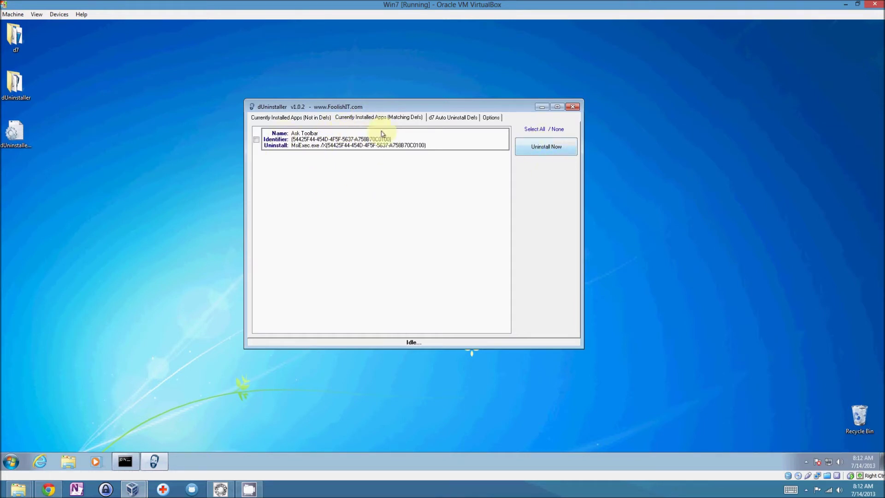
left_click(411, 142)
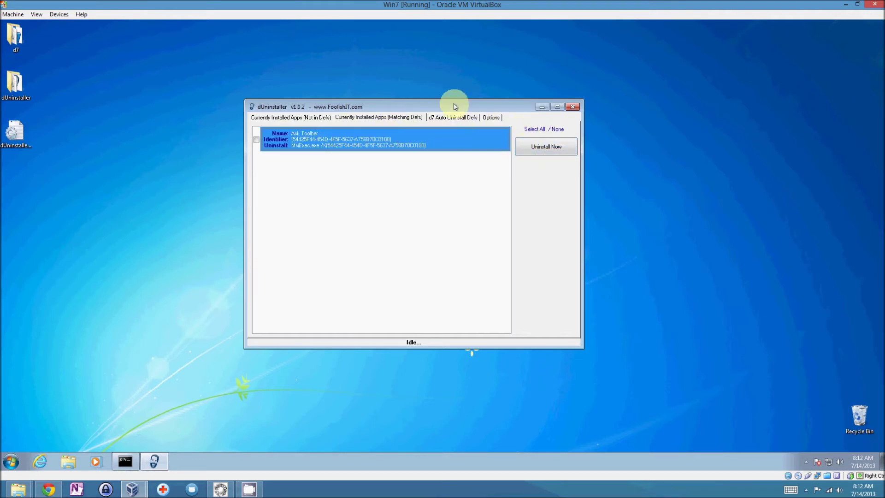
left_click_drag(455, 106, 465, 108)
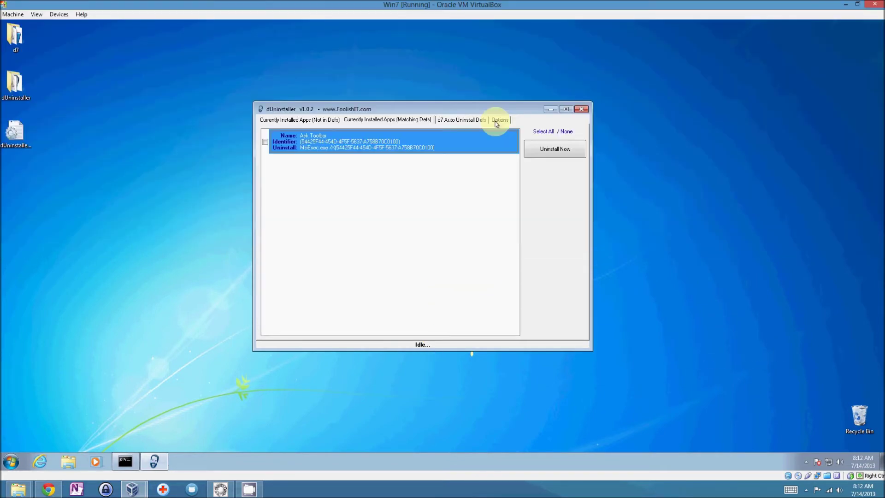
left_click(283, 120)
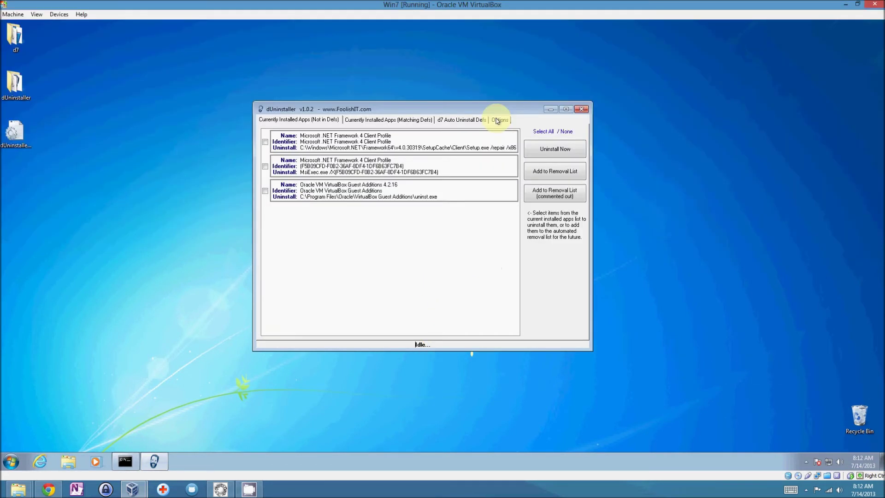
View the Options page's registration, logging and SMTP email settings, then bring up Command Prompt.
left_click(498, 120)
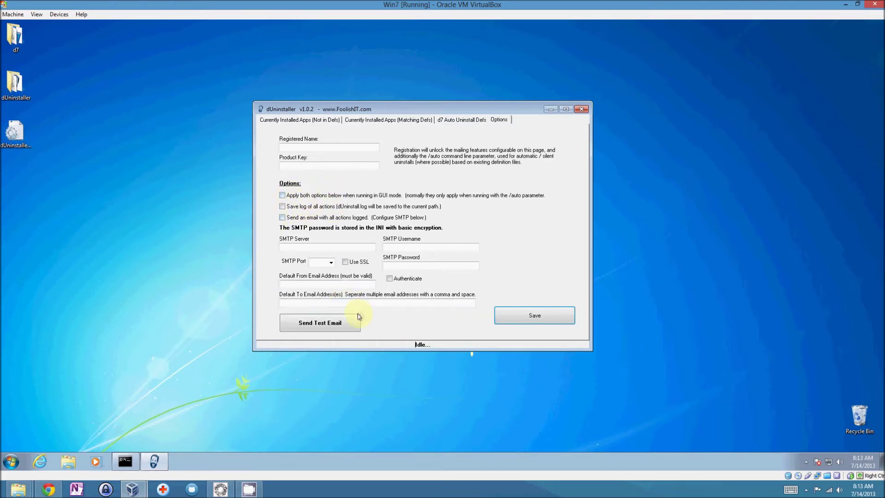
left_click(157, 218)
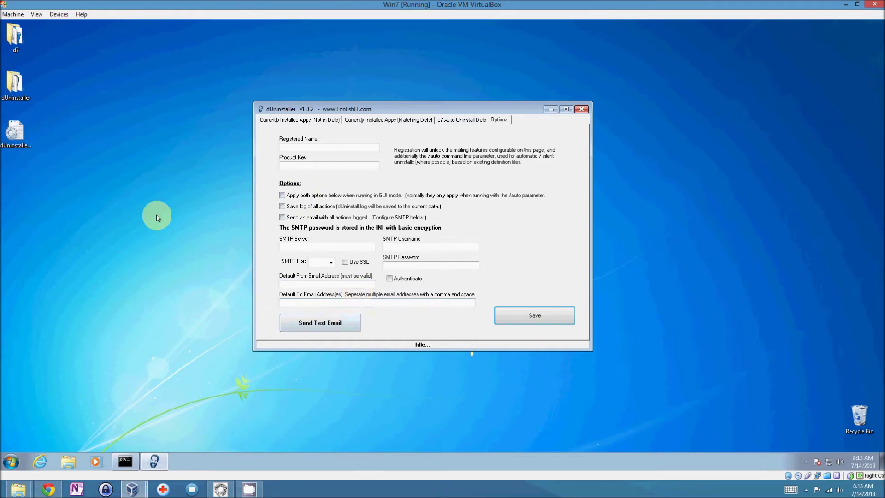
left_click(125, 461)
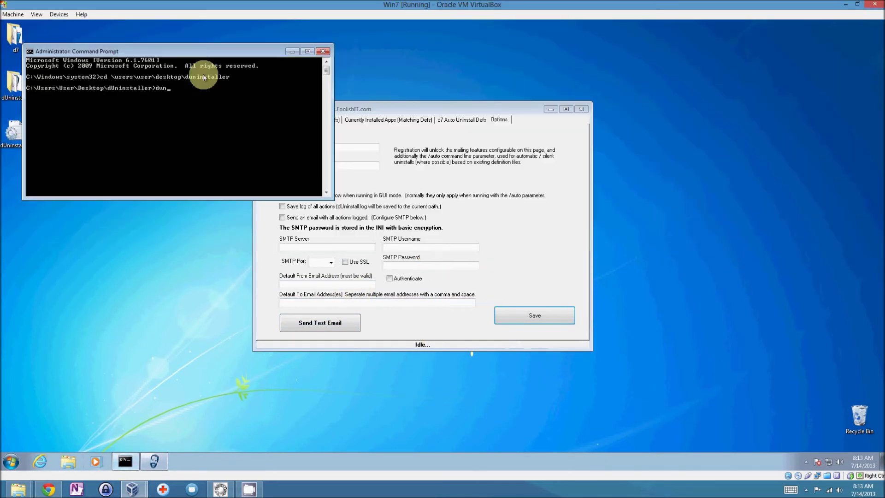
Enter 'duninstaller /auto' at the prompt using Tab completion, arranging both windows.
type("instal")
key("Tab")
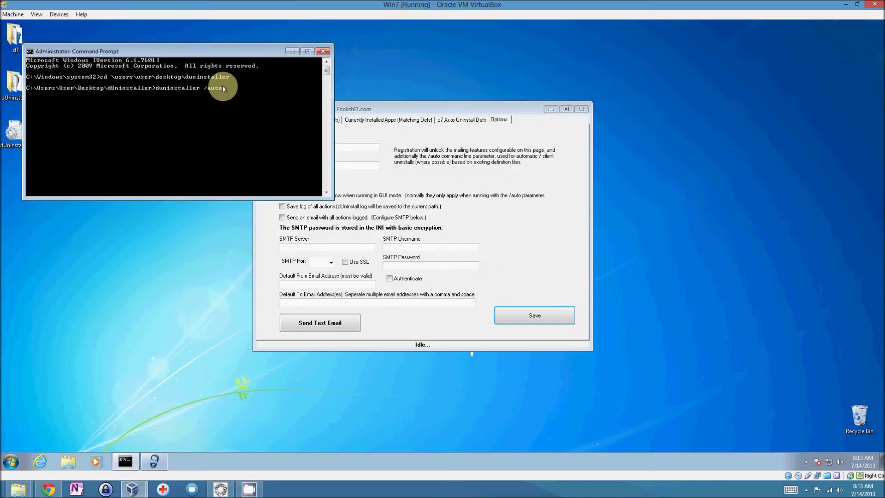
left_click_drag(386, 107, 410, 111)
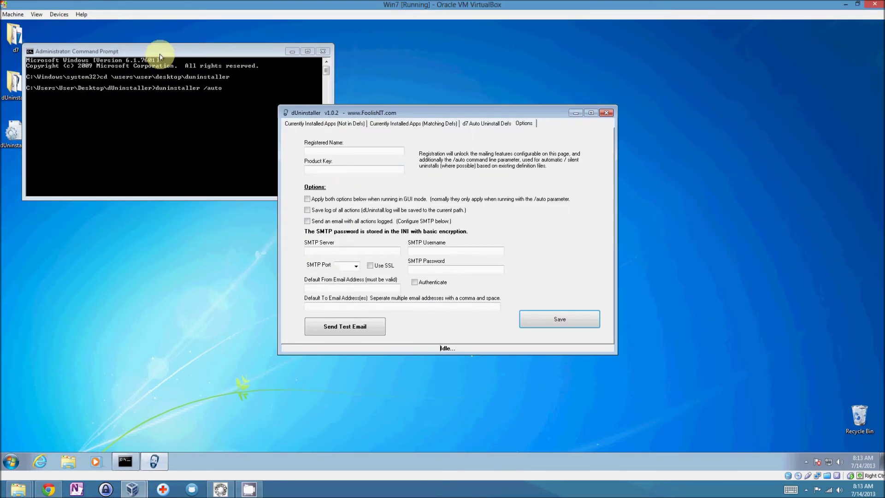
left_click_drag(160, 56, 186, 66)
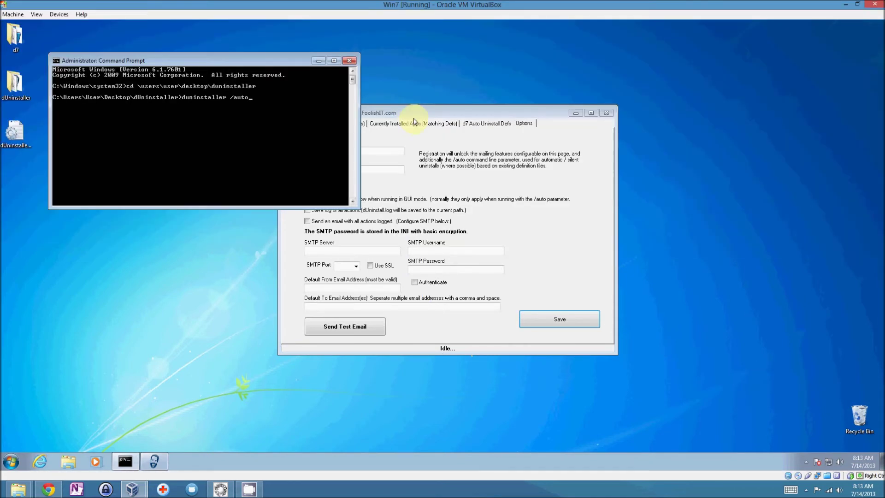
Close dUninstaller, saving the altered auto-uninstall definitions.
left_click(414, 113)
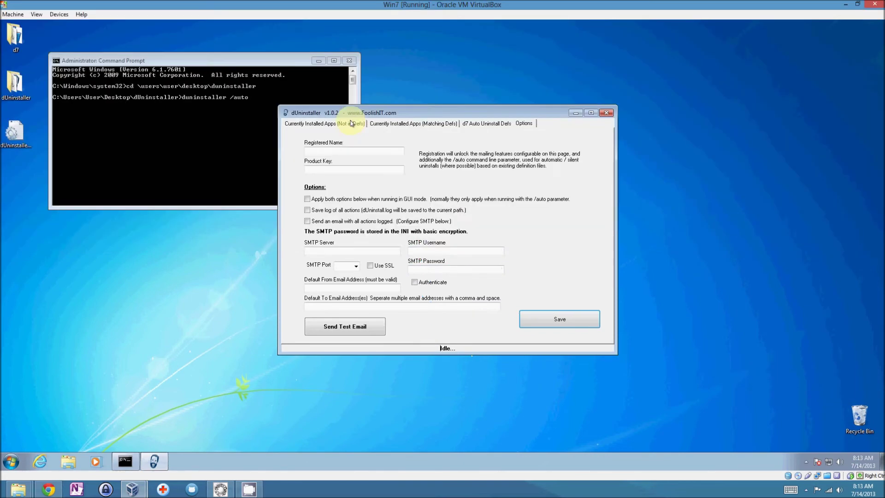
left_click(353, 124)
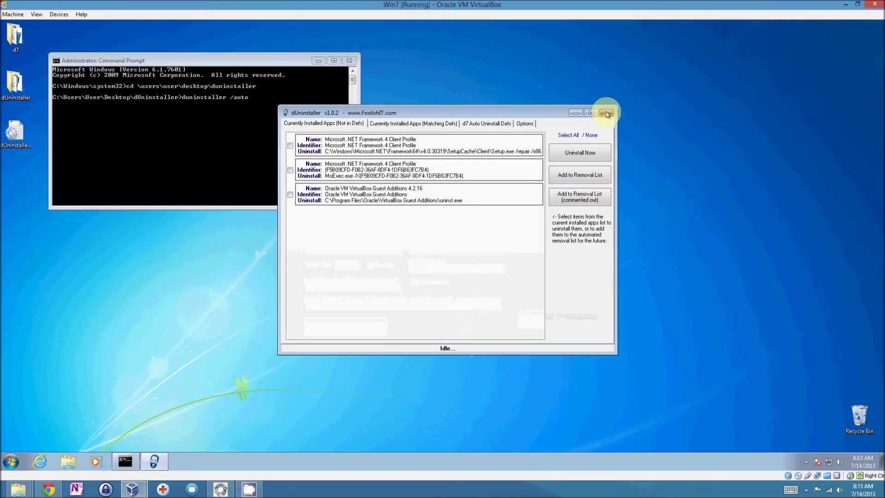
left_click(607, 113)
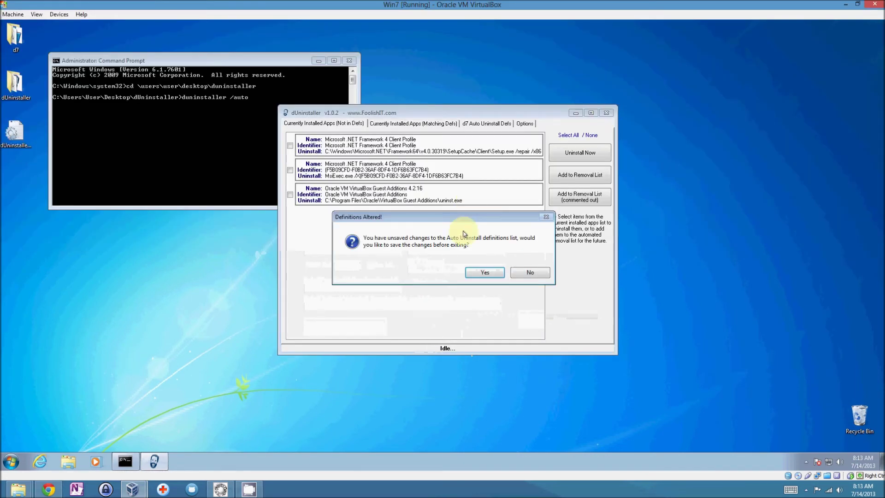
left_click(484, 271)
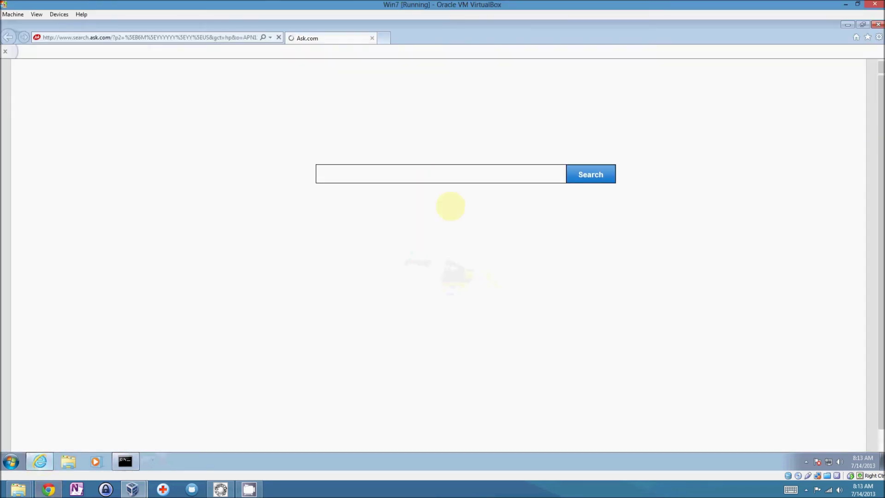
Reposition Command Prompt, move dUninstaller.exe into the dUninstaller folder, and restore Internet Explorer.
left_click(125, 461)
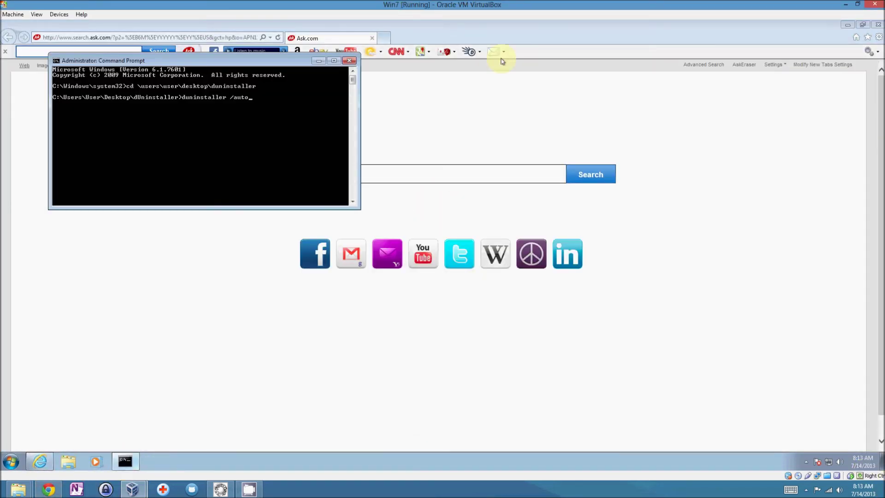
left_click_drag(194, 63, 201, 217)
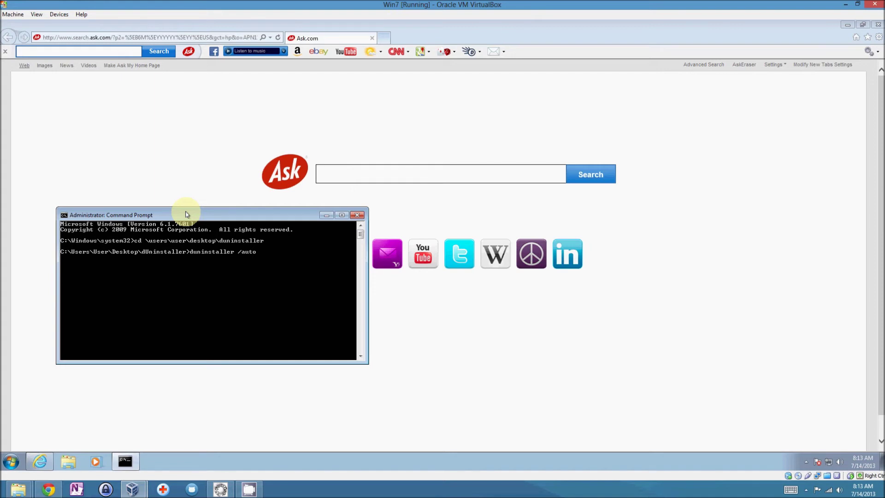
left_click(847, 24)
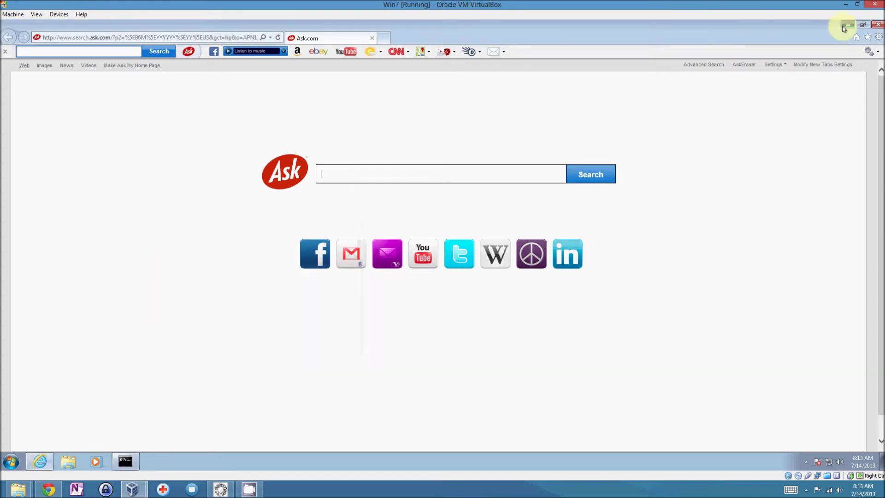
left_click_drag(14, 133, 23, 95)
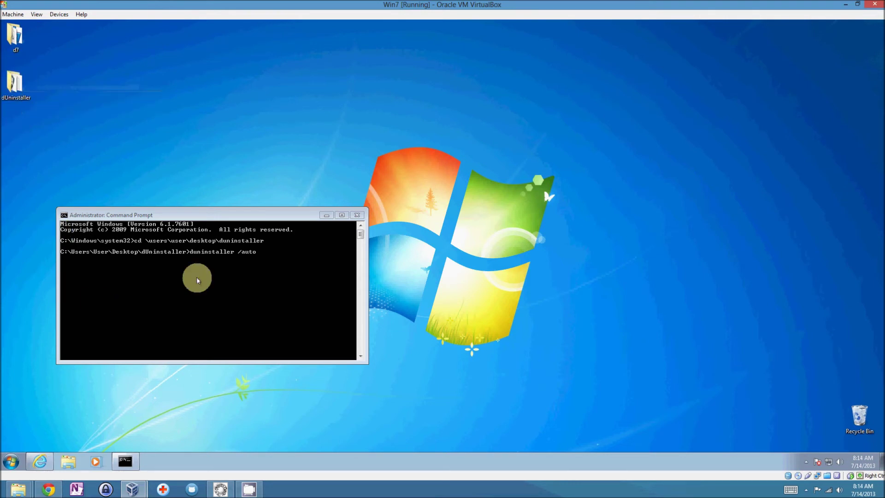
left_click(41, 461)
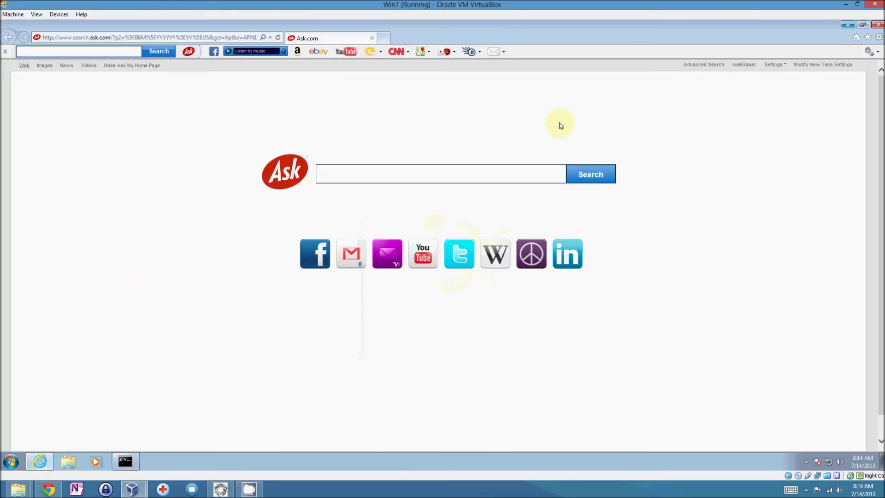
Run 'duninstaller /auto' in Command Prompt to silently remove Ask Toolbar.
left_click(125, 460)
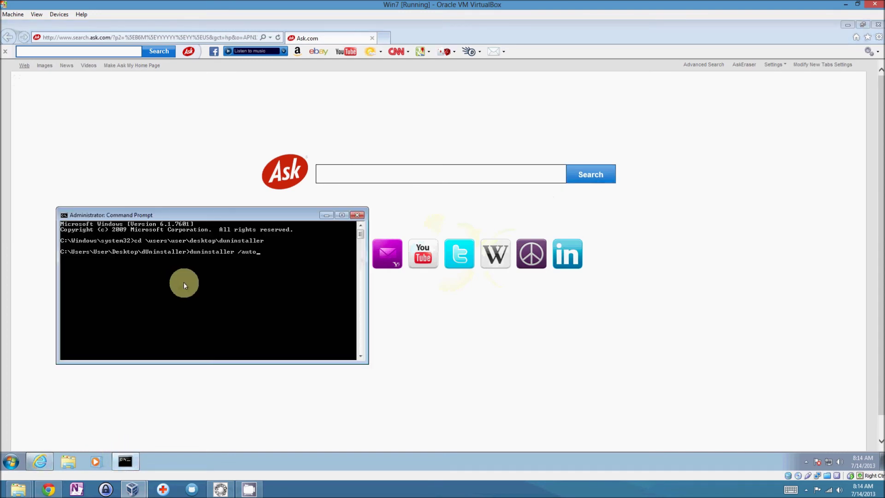
key("Return")
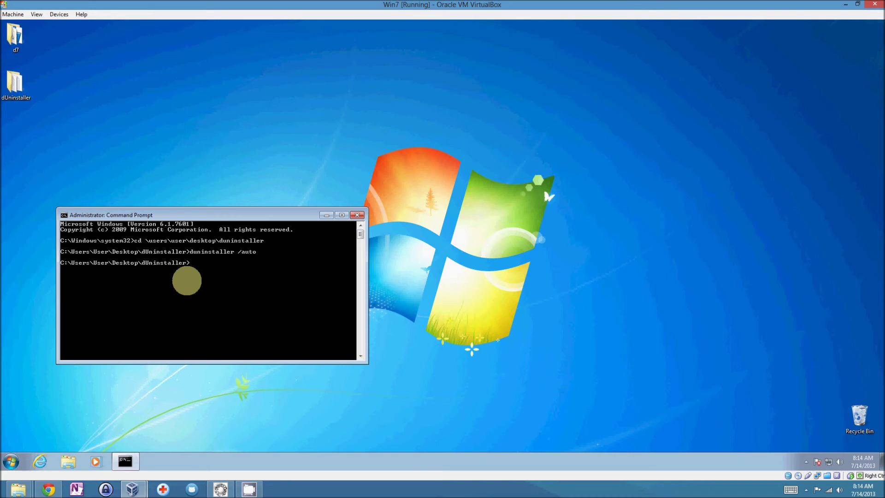
Read the newest dUninstall Log for USER-PC email in Gmail showing 'Uninstalled Ask Toolbar'.
left_click(48, 489)
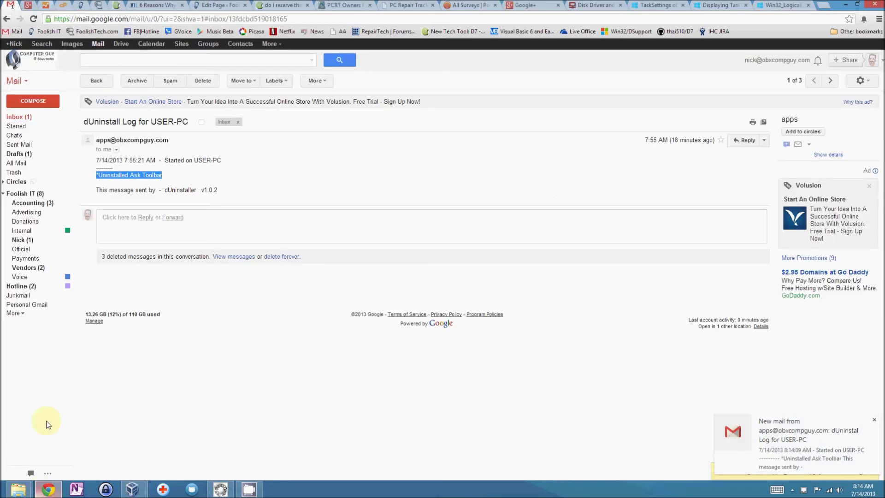
left_click(20, 117)
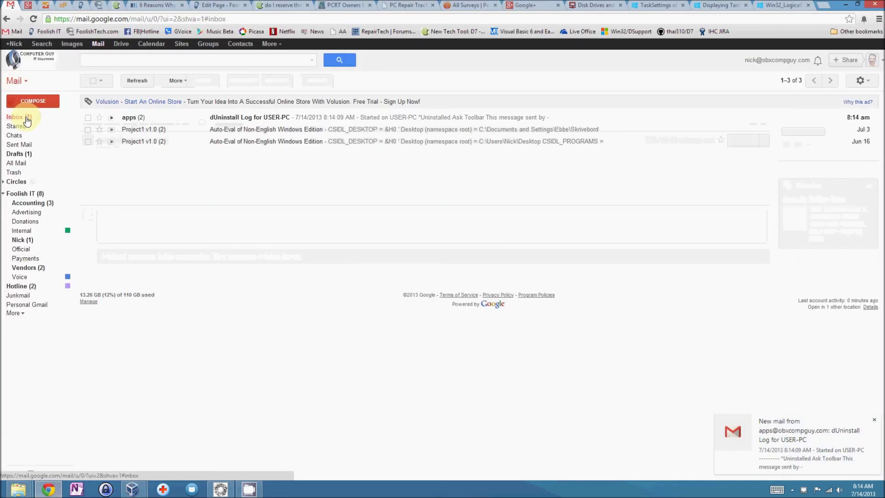
left_click(187, 121)
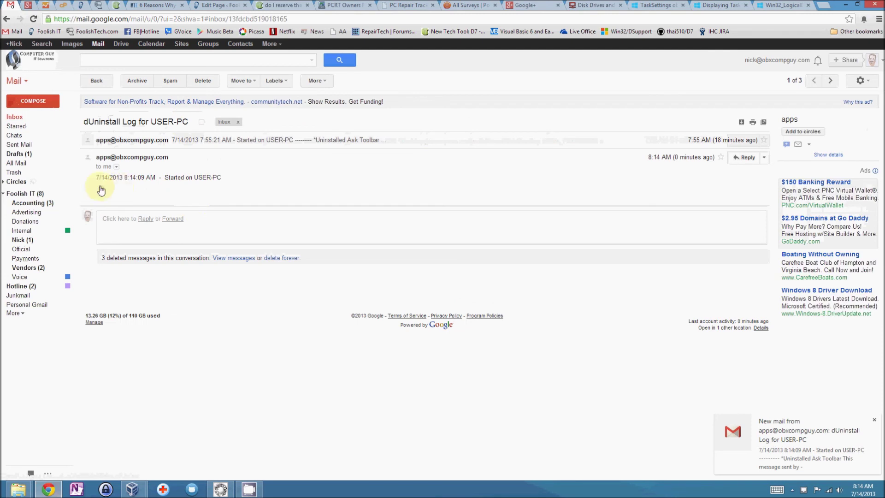
left_click(100, 189)
left_click_drag(96, 216, 168, 216)
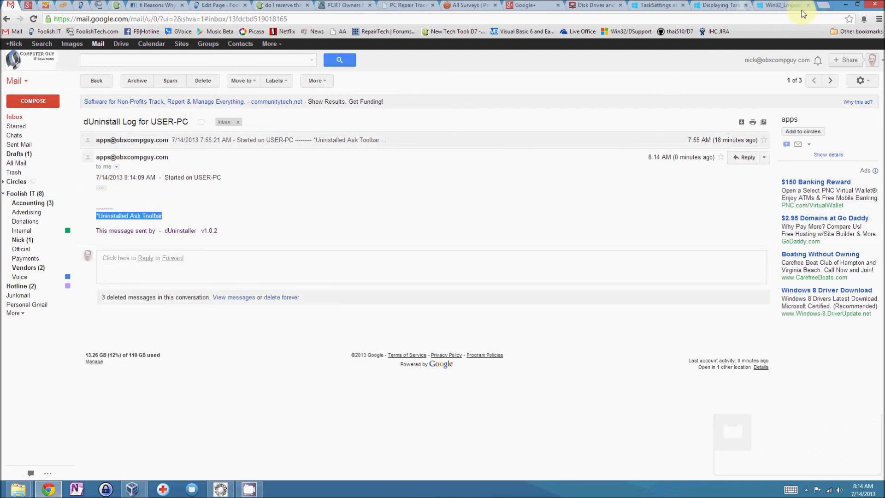
left_click(848, 5)
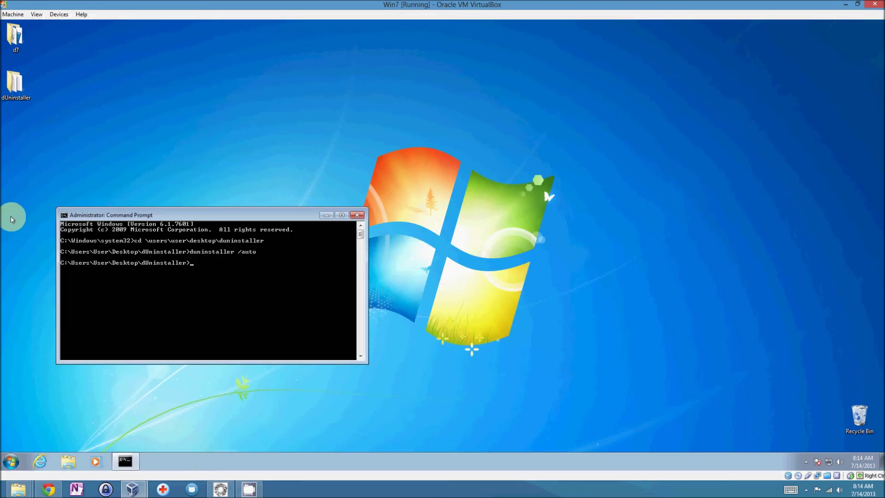